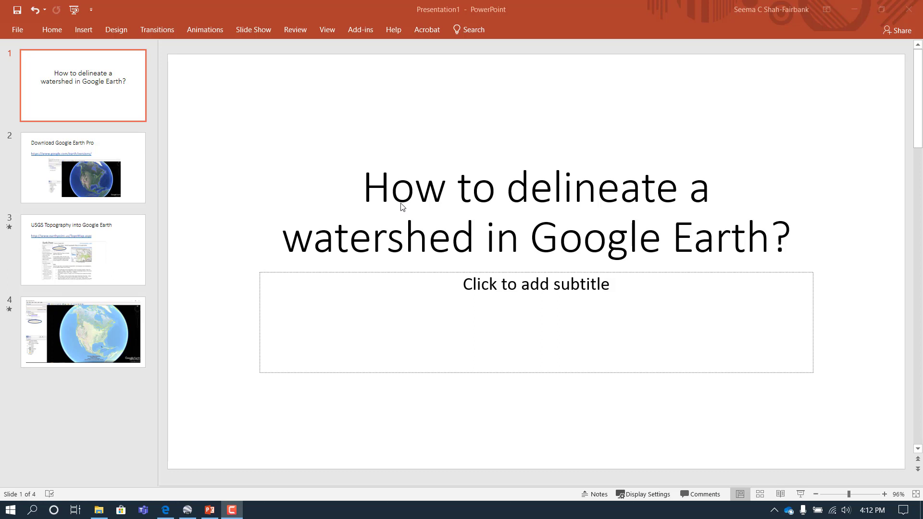
Step: Advance from the title slide to slide 2, 'Download Google Earth Pro'
scroll(403, 207, "down", 1)
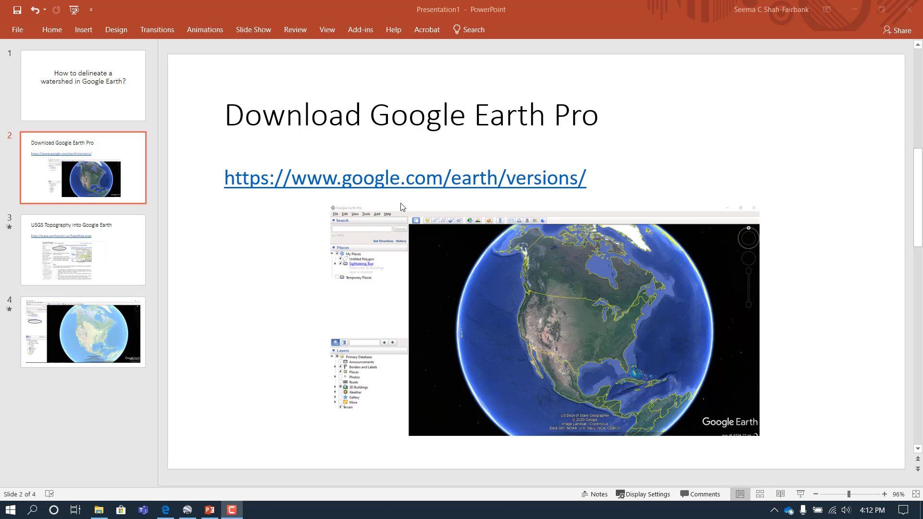
Step: Advance to slide 3, 'USGS Topography into Google Earth', with the Earth Point TopoMap link
scroll(403, 207, "down", 1)
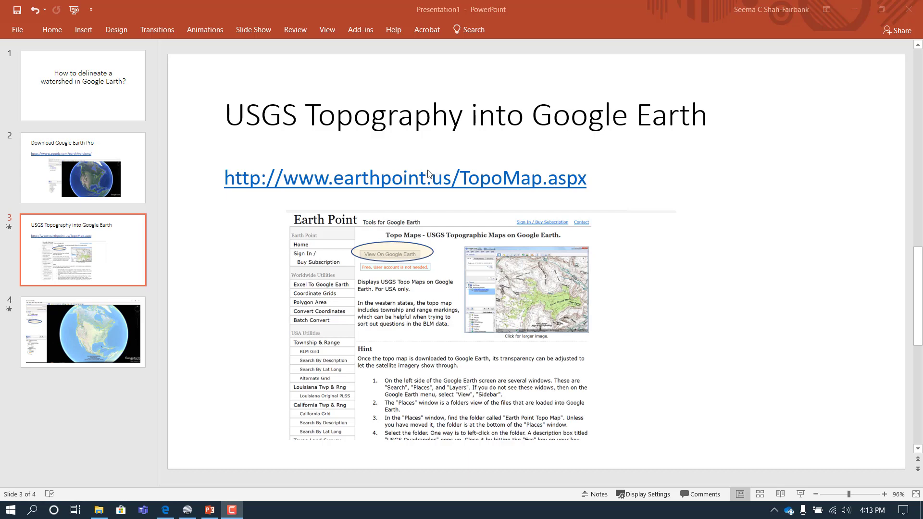
Step: Scroll down past slide 3 toward the Google Earth screenshot slide
scroll(427, 170, "down", 1)
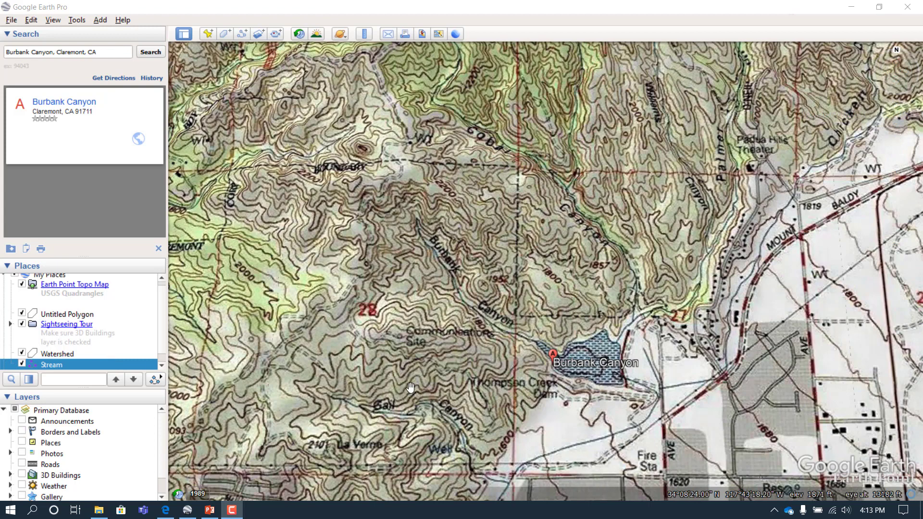
Step: Start a new path named 'BC Stream' with a 2.4 line width
left_click(243, 34)
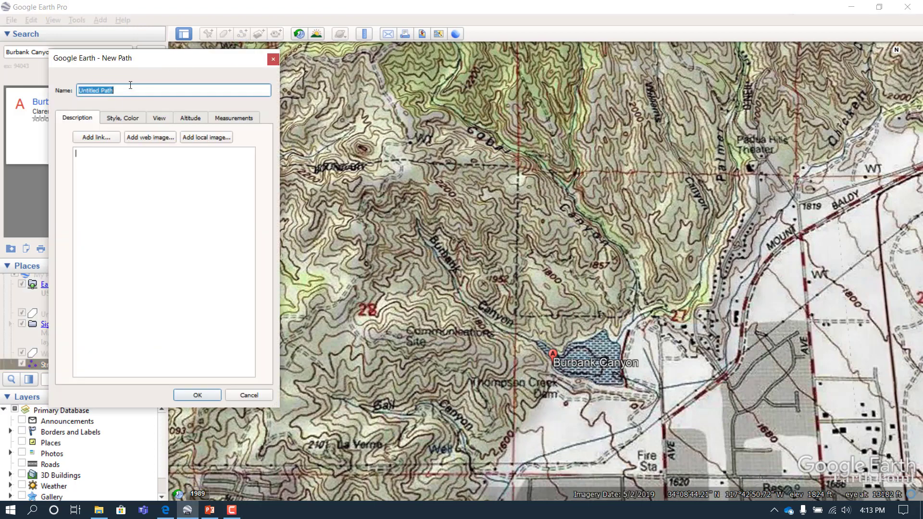
type("BC Stream")
left_click(118, 120)
left_click(168, 162)
left_click(168, 162)
left_click(168, 162)
left_click(169, 162)
left_click(168, 162)
left_click(168, 162)
left_click(168, 162)
left_click(168, 162)
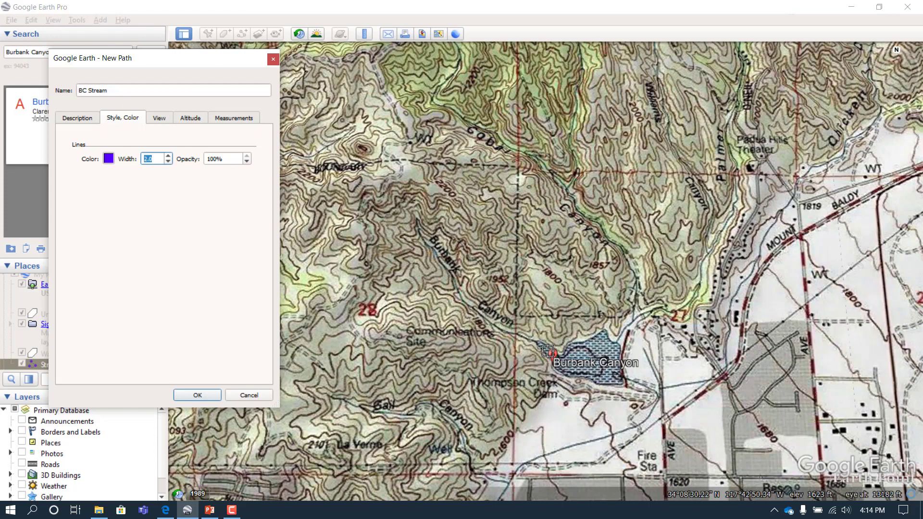
Step: Trace BC Stream from the marker northwest up Burbank Canyon, save it, and start another path
left_click(547, 350)
left_click(522, 341)
left_click(505, 332)
left_click(487, 314)
left_click(466, 296)
left_click(456, 273)
left_click(446, 257)
left_click(438, 249)
left_click(426, 236)
left_click(423, 221)
left_click(418, 212)
left_click(418, 207)
left_click(416, 197)
left_click(414, 191)
left_click(412, 182)
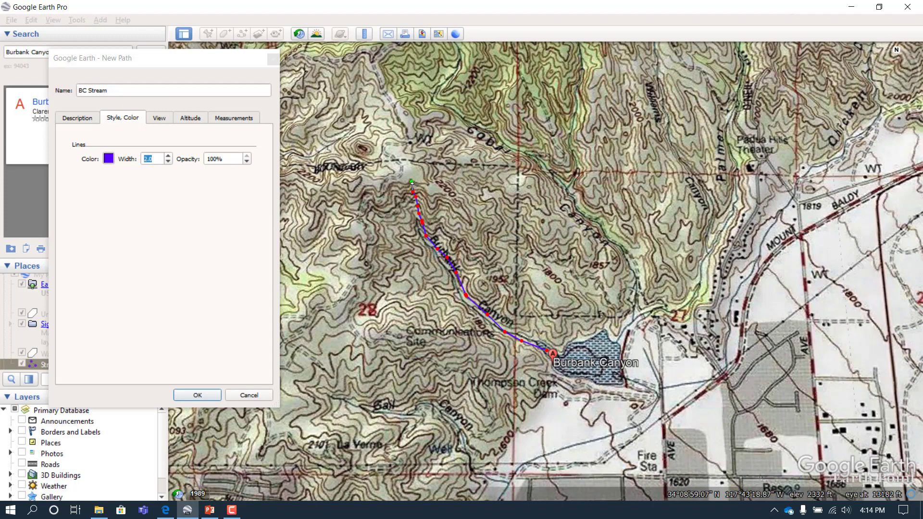
left_click(201, 394)
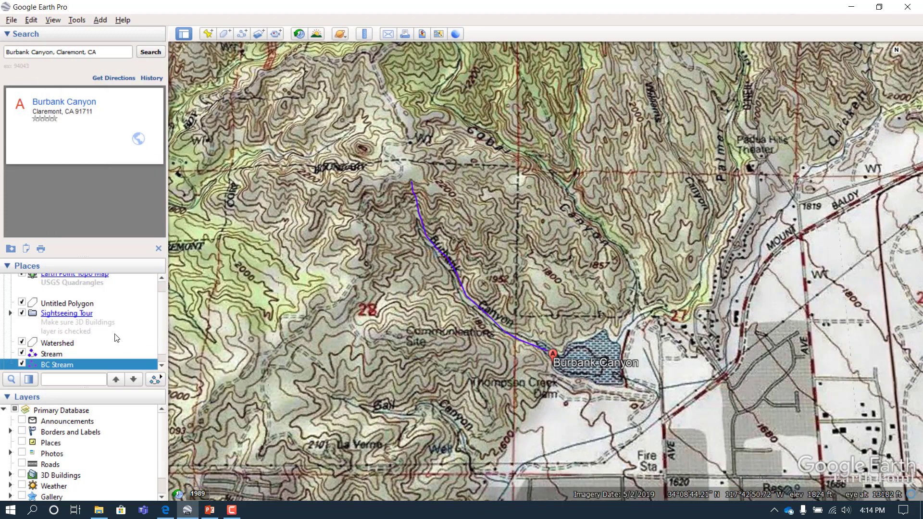
left_click(242, 34)
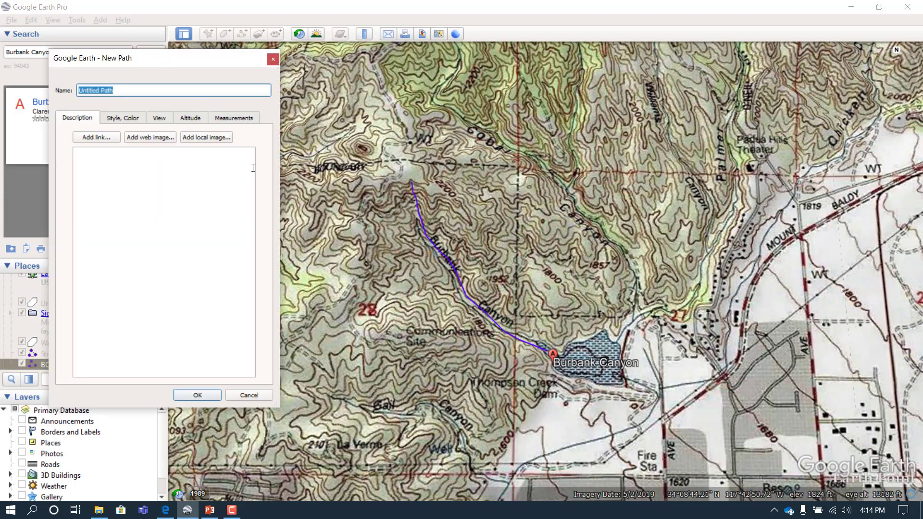
Step: Name the path T1, trace it northwest from BC Stream to its head, and save it
type("T1")
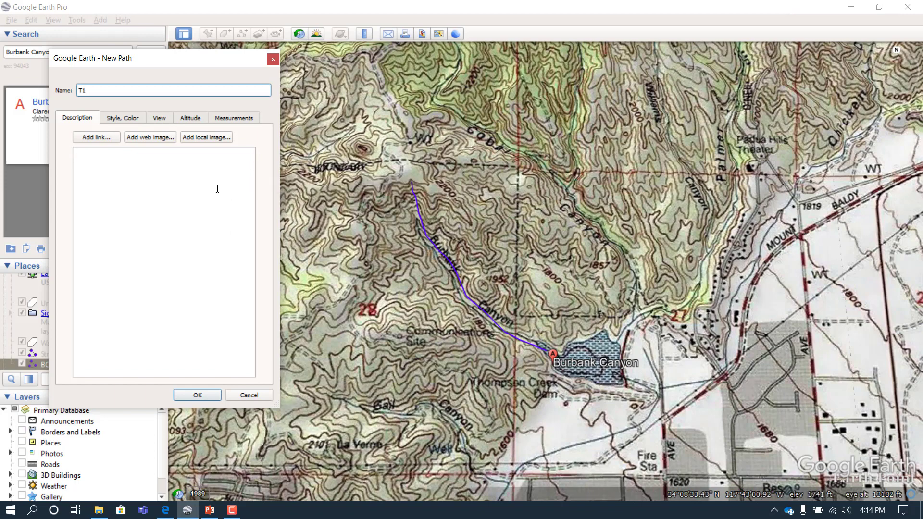
left_click(122, 118)
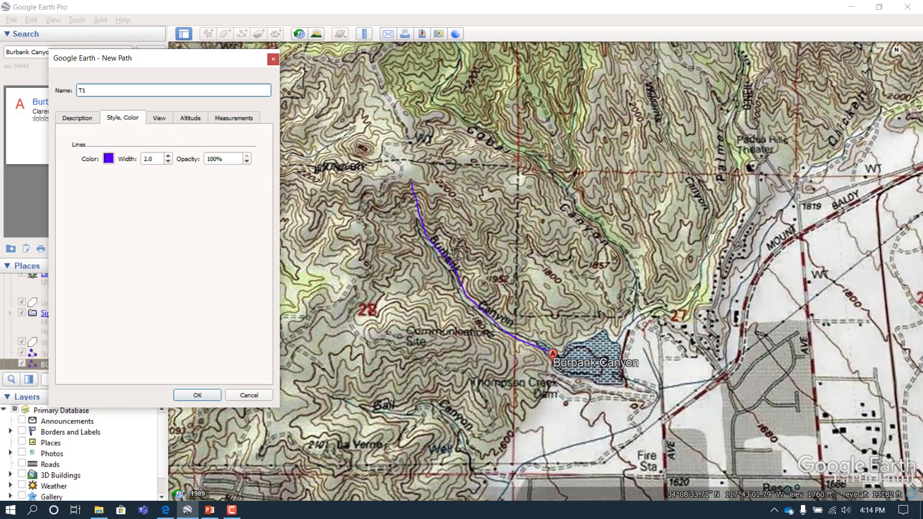
left_click(425, 244)
left_click(416, 240)
left_click(406, 239)
left_click(401, 235)
left_click(382, 224)
left_click(372, 217)
left_click(370, 214)
left_click(368, 209)
left_click(367, 190)
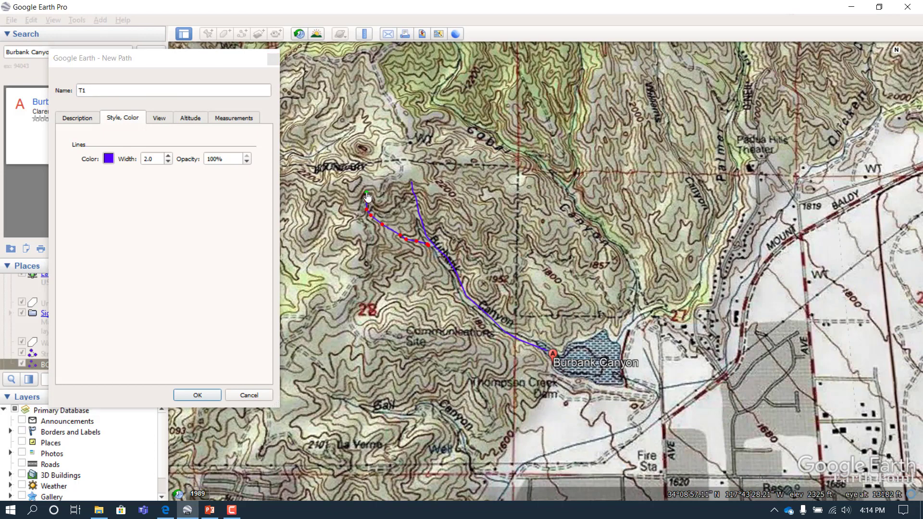
left_click(196, 401)
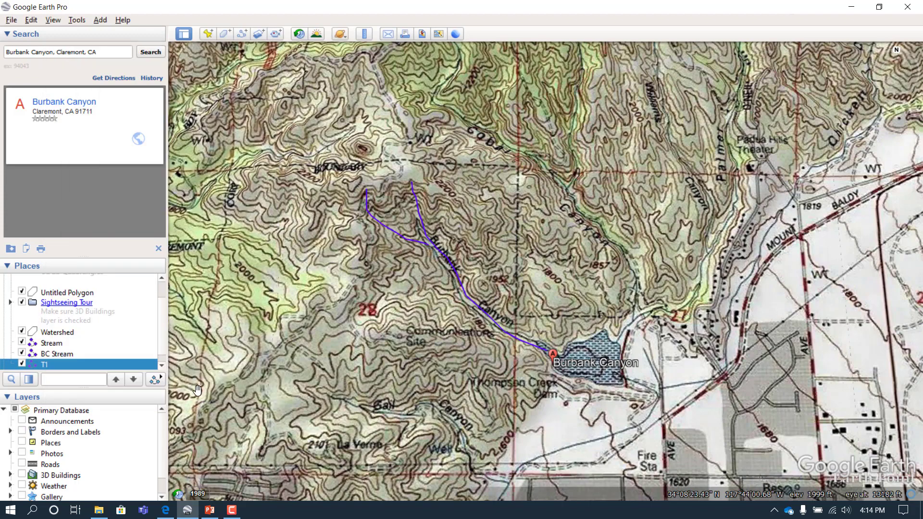
Step: Create a polygon named 'Watershed Boundary' with a red outline of width 2
left_click(224, 34)
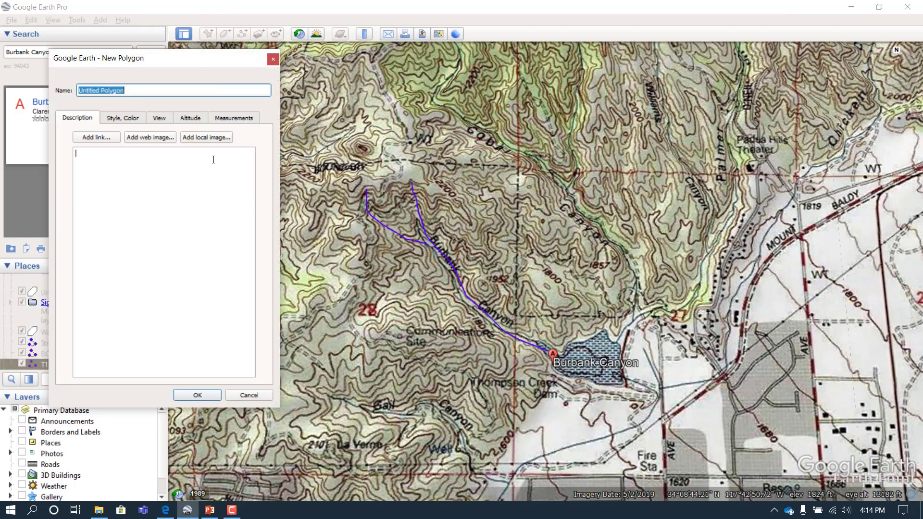
type("Watershed Boundary")
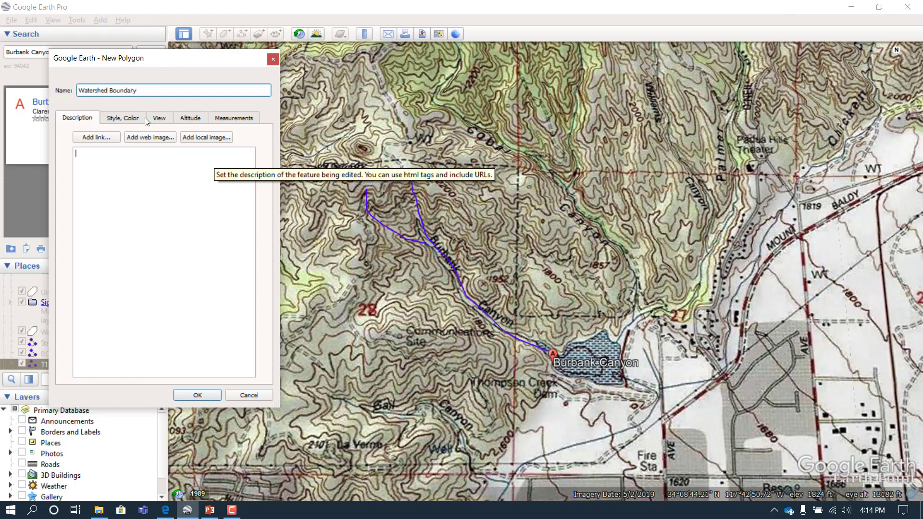
left_click(145, 117)
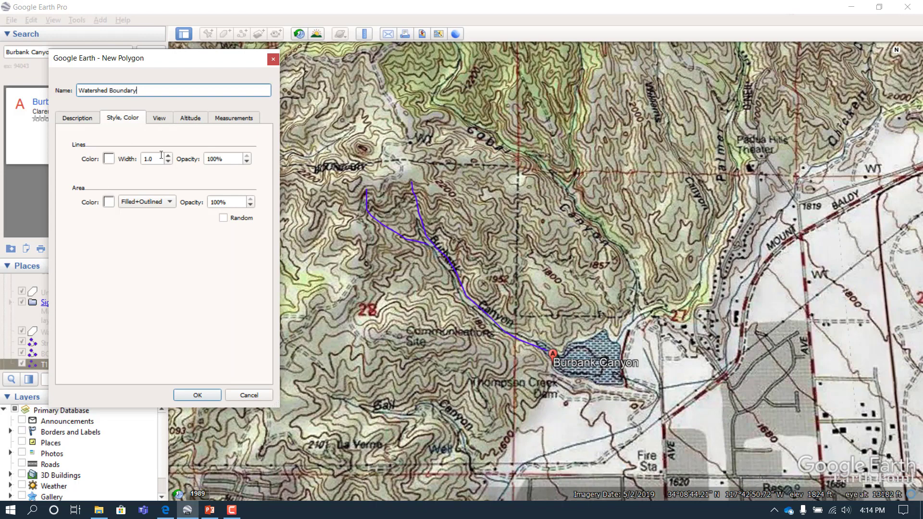
left_click(109, 159)
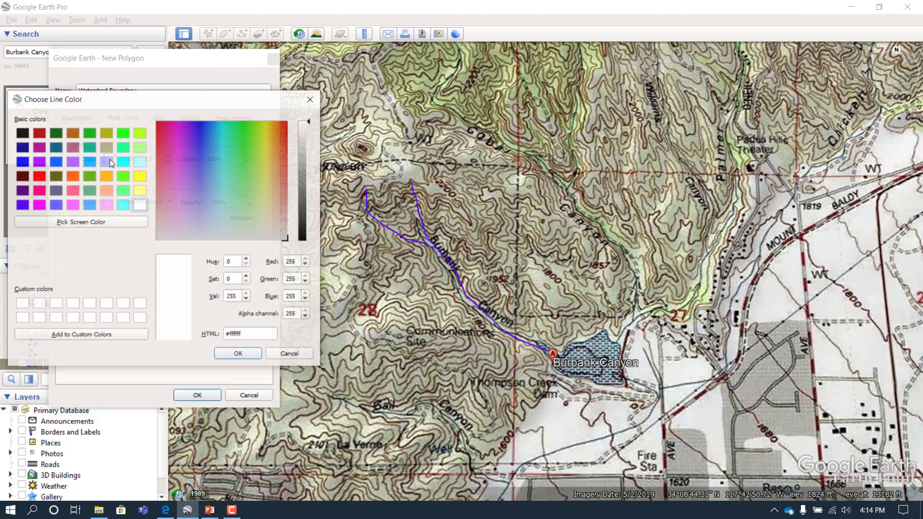
left_click(37, 177)
left_click(250, 355)
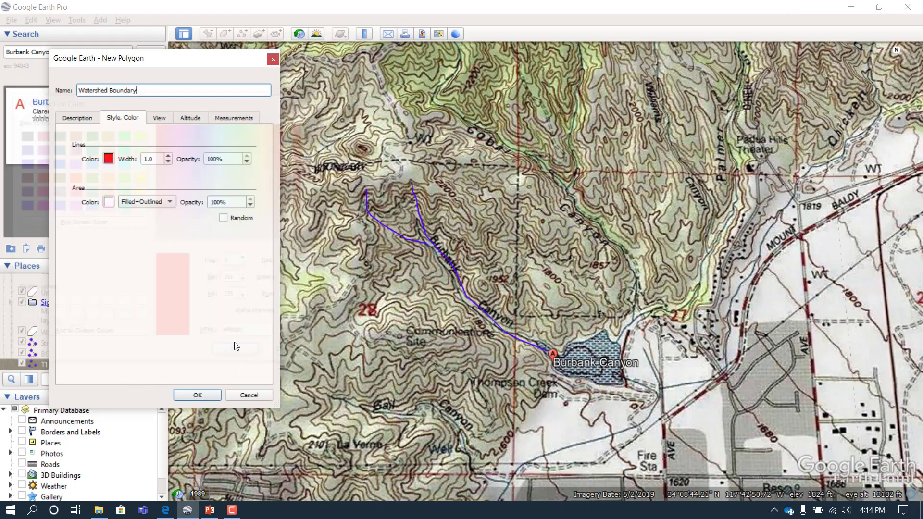
double_click(150, 158)
type("2")
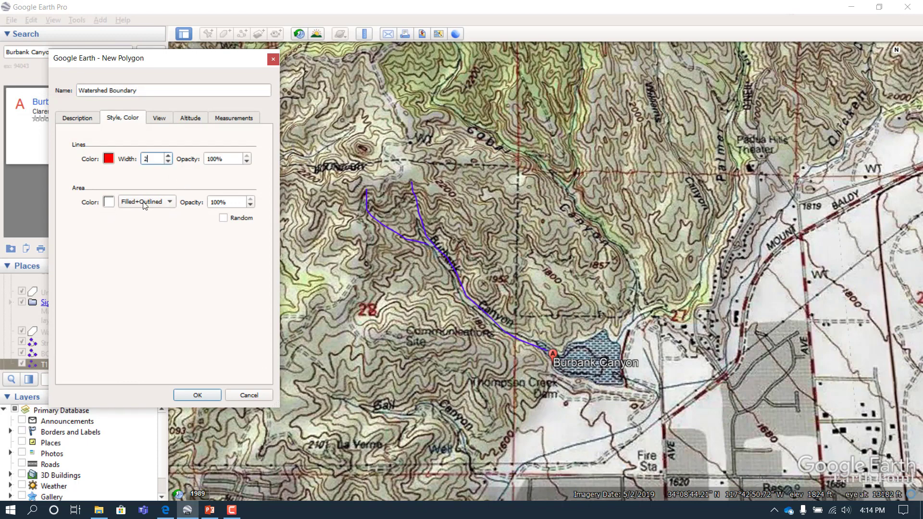
Step: Set the polygon's area style to Outlined so it has no fill
left_click(124, 201)
left_click(123, 201)
left_click(108, 202)
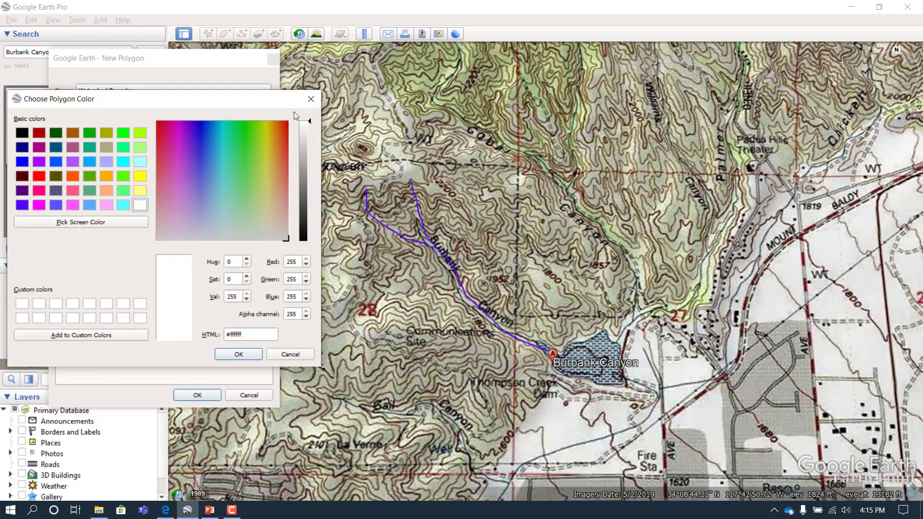
left_click(311, 99)
left_click(159, 203)
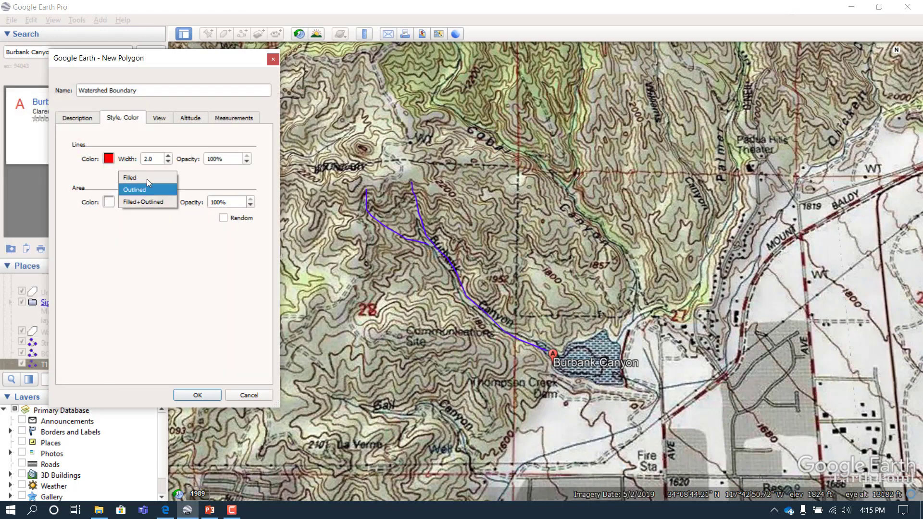
left_click(147, 190)
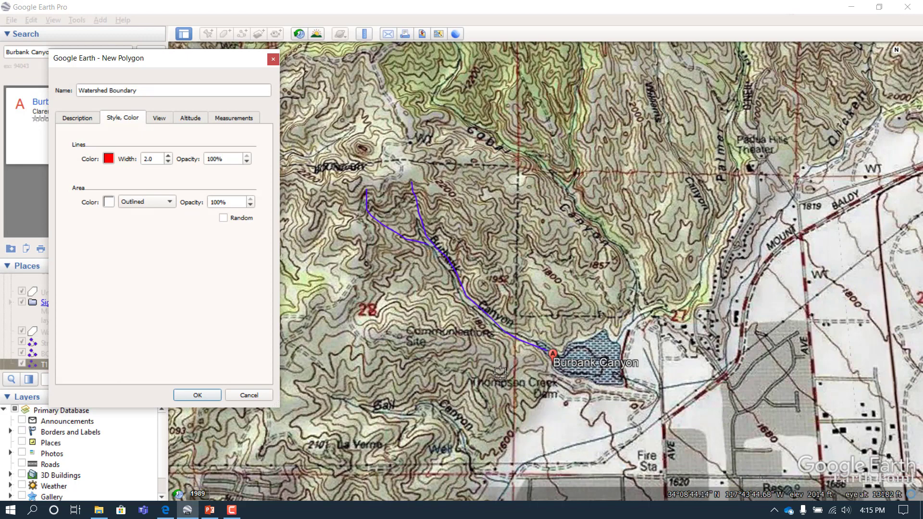
Step: Draw the boundary up from the marker, west along the northern ridge, and down the western side
mouse_move(556, 354)
left_mouse_down()
mouse_move(548, 290)
mouse_move(511, 270)
mouse_move(528, 292)
mouse_move(500, 283)
mouse_move(504, 266)
mouse_move(417, 176)
left_mouse_up()
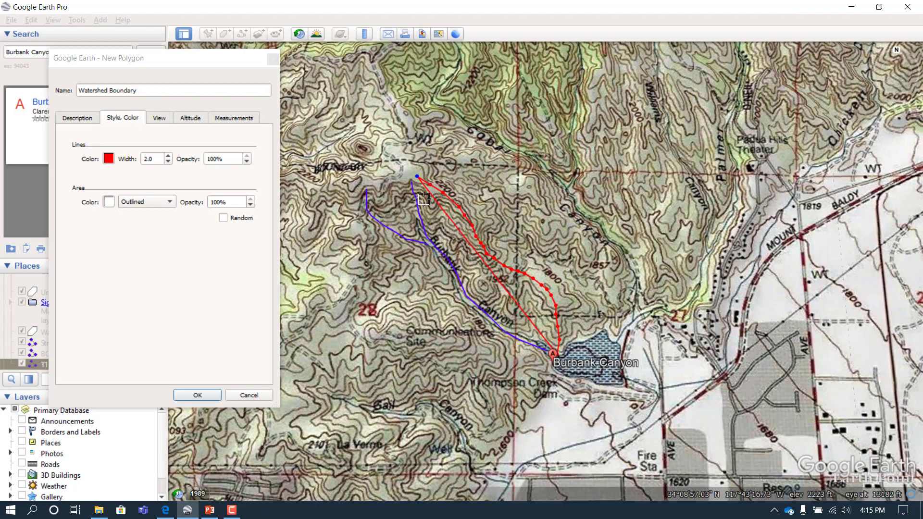
scroll(408, 178, "up", 1)
left_click(408, 175)
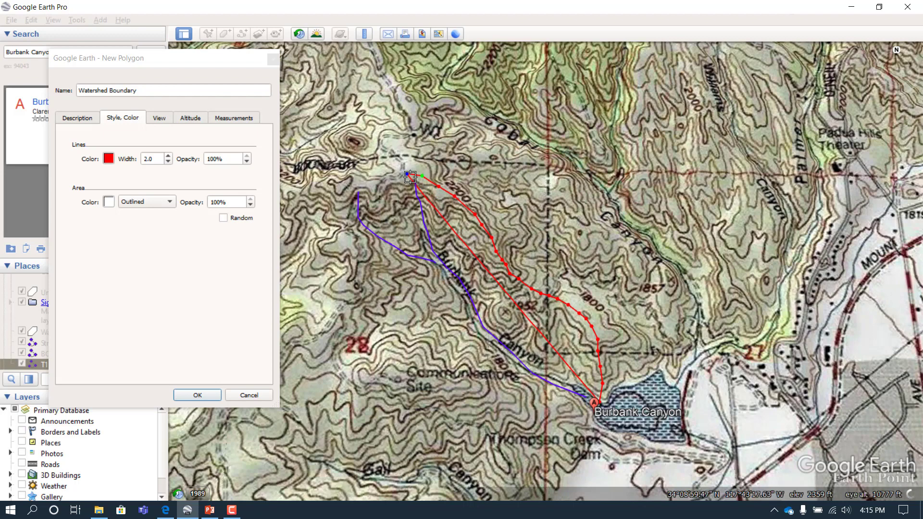
left_click(399, 178)
left_click(383, 183)
left_click(367, 185)
left_click(352, 186)
left_click(346, 188)
left_click(342, 192)
left_click(342, 204)
left_click(344, 214)
left_click(348, 226)
left_click(349, 239)
left_click(353, 248)
left_click(355, 258)
left_click(354, 265)
left_click(353, 272)
left_click(353, 279)
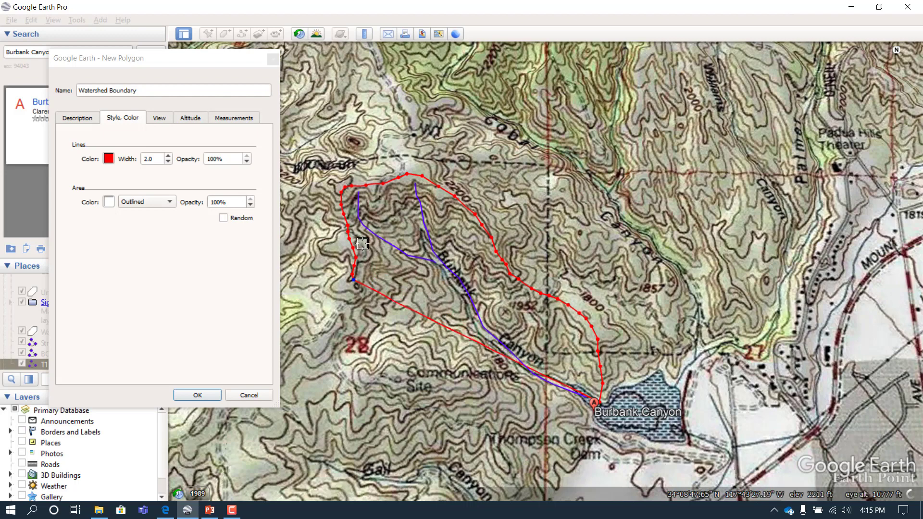
left_click(356, 288)
left_click(357, 297)
left_click(349, 311)
left_click(340, 325)
Step: Continue the boundary around the southwest corner and east along the southern ridge, closing at the marker
left_click(330, 333)
left_click(325, 347)
left_click(333, 361)
left_click(343, 373)
left_click(355, 379)
left_click(367, 380)
left_click(385, 381)
left_click(393, 377)
left_click(399, 377)
left_click(414, 377)
left_click(431, 379)
left_click(446, 382)
left_click(459, 390)
left_click(474, 388)
left_click(485, 391)
left_click(498, 395)
left_click(509, 400)
left_click(517, 404)
left_click(523, 408)
left_click(528, 415)
left_click(535, 416)
left_click(541, 415)
left_click(552, 413)
left_click(565, 411)
left_click(576, 409)
left_click(587, 407)
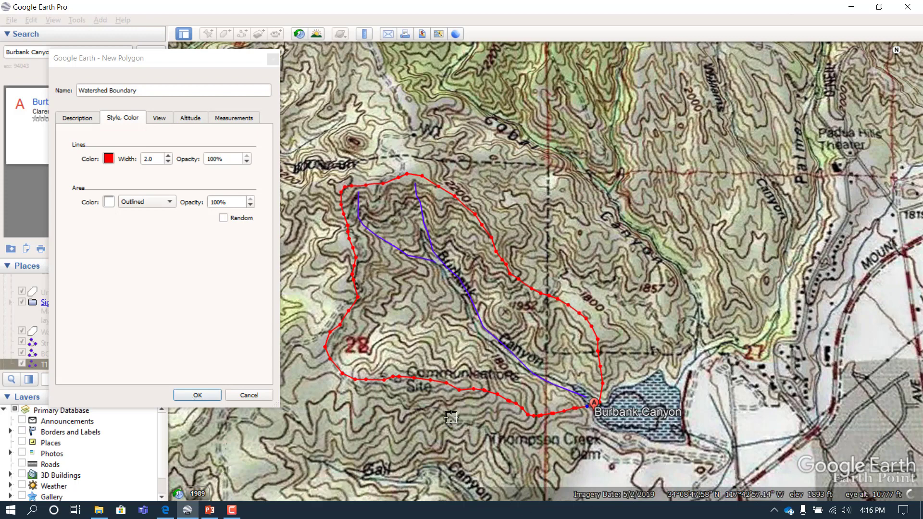
Step: Measure the polygon in miles and acres (2.22-mile perimeter, 171 acres) and save it
left_click(170, 123)
left_click(179, 121)
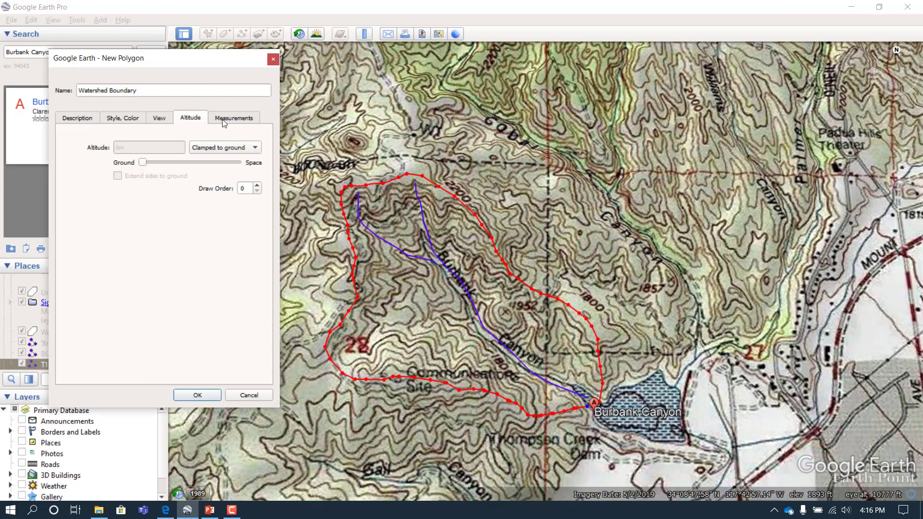
left_click(223, 120)
left_click(203, 141)
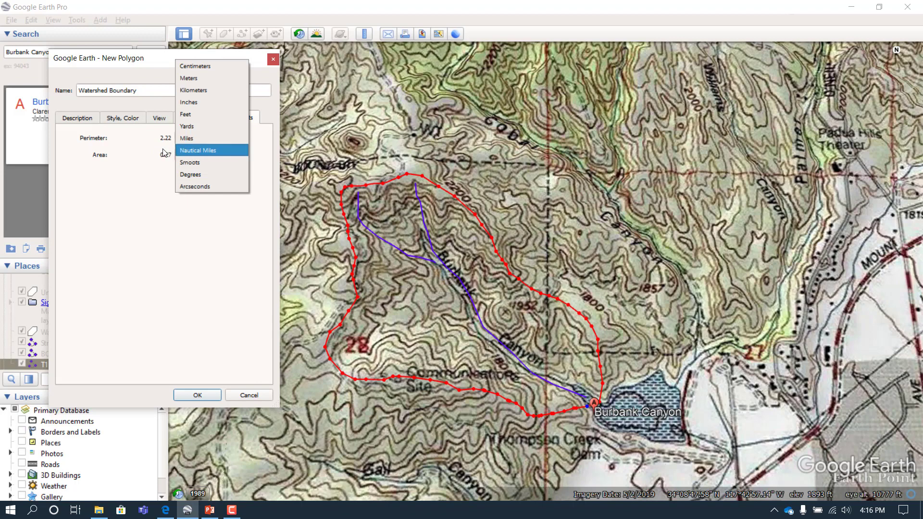
left_click(141, 161)
left_click(219, 155)
left_click(214, 189)
left_click(210, 154)
left_click(208, 181)
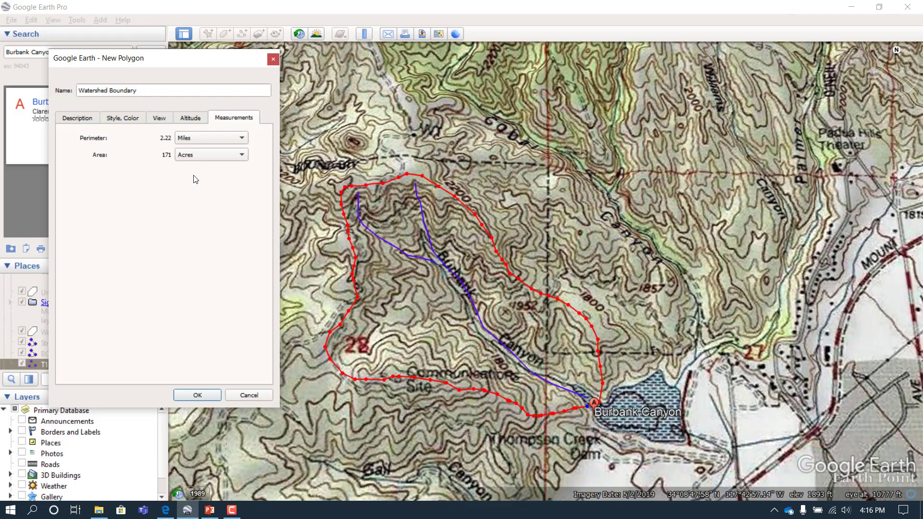
left_click(211, 394)
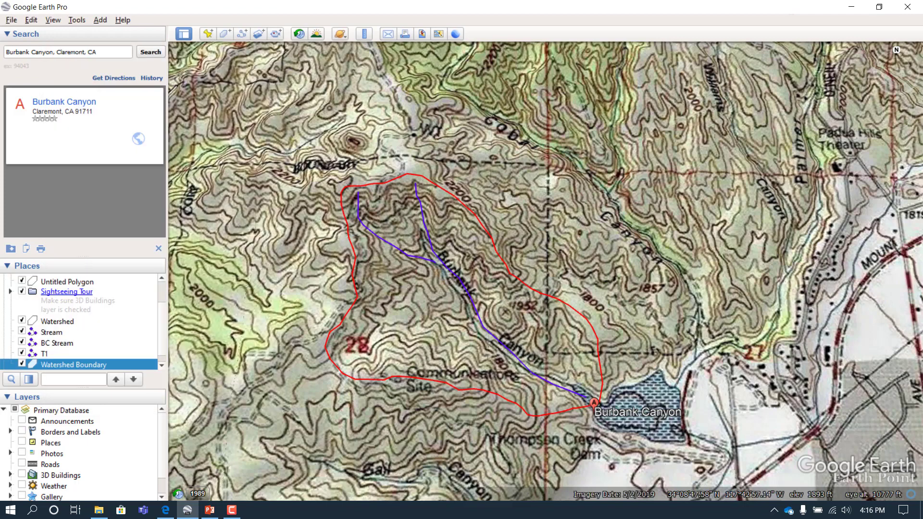